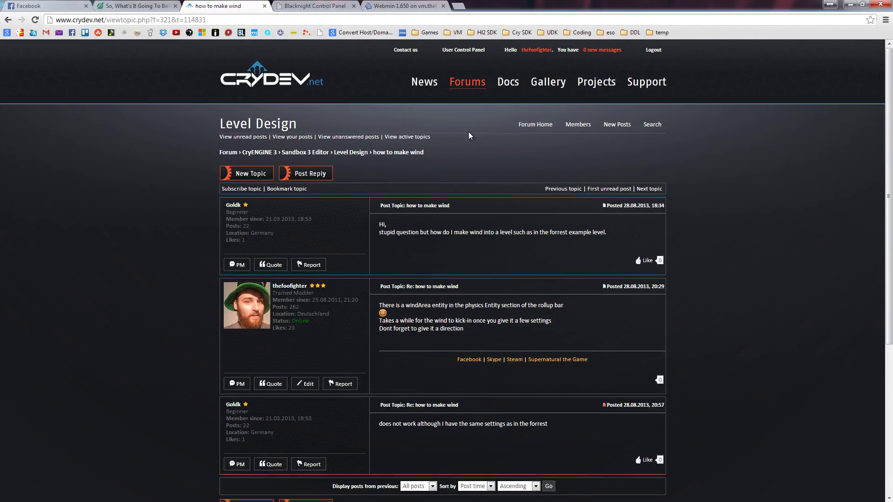
Read the forum thread about making wind and switch to the Sandbox 3 editor to look over the level's tree groups.
scroll(499, 272, down, 2)
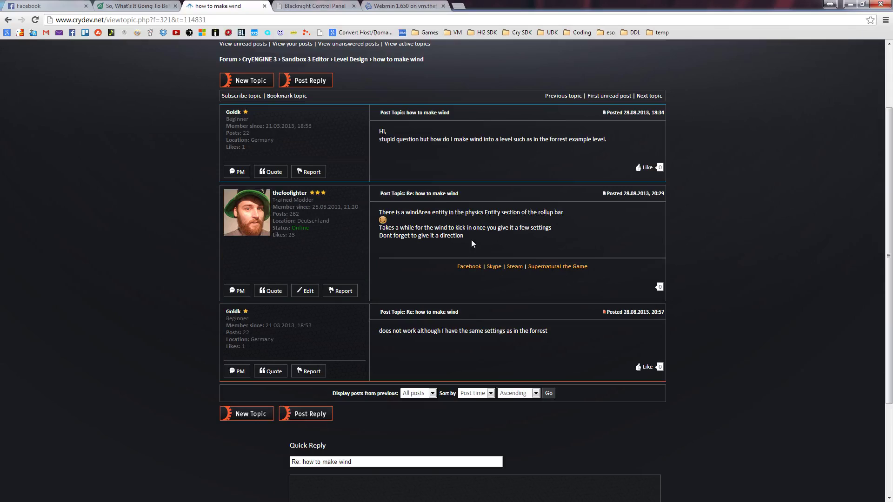
click(852, 6)
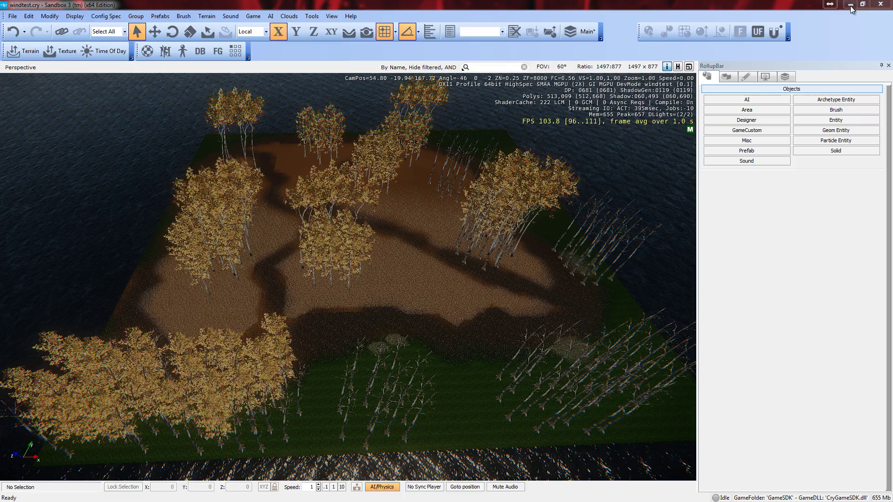
key(a)
right_drag(464, 315, 463, 315)
key(d)
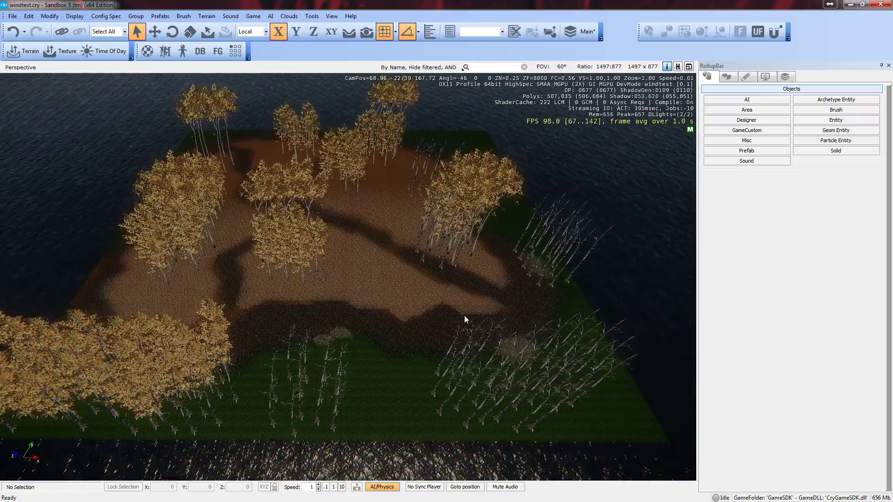
key(w)
right_drag(464, 314, 462, 314)
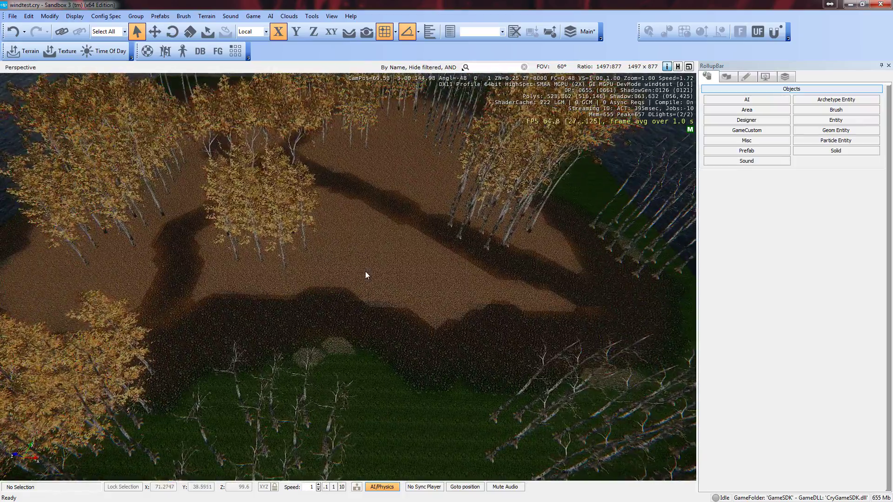
right_drag(365, 271, 394, 306)
key(w)
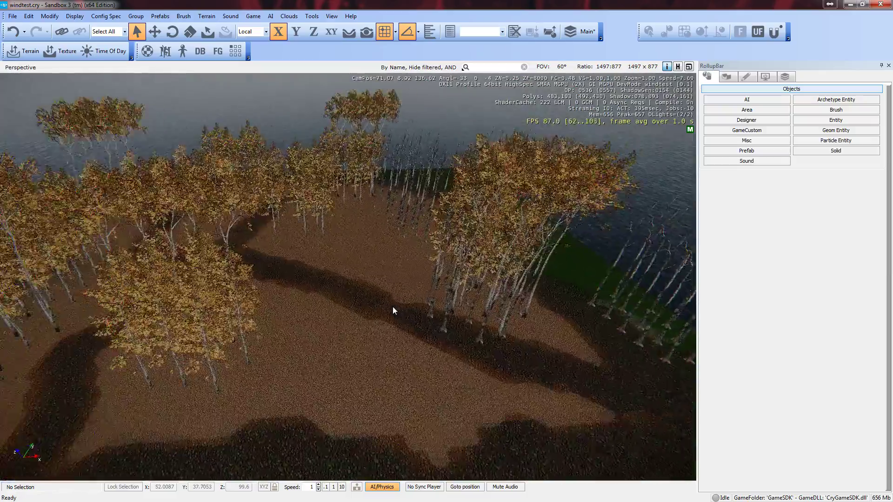
key(s)
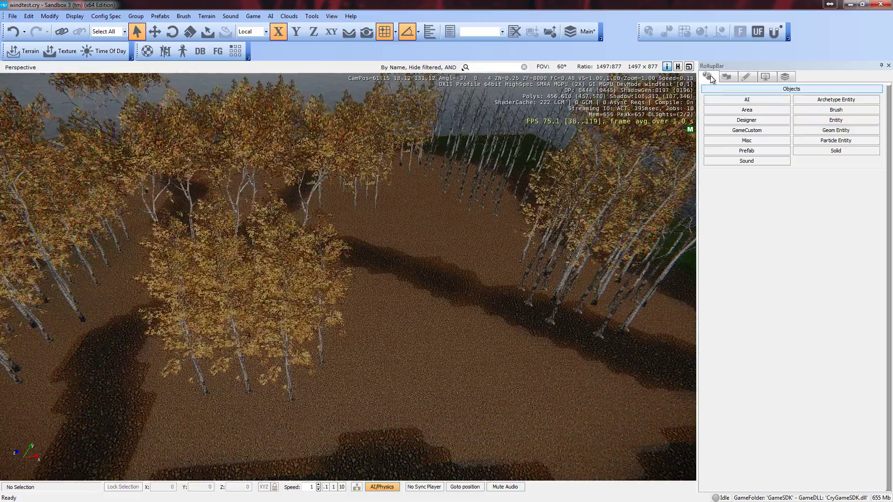
Place a WindArea entity from the Physics group among the central cluster of aspen trees.
click(844, 118)
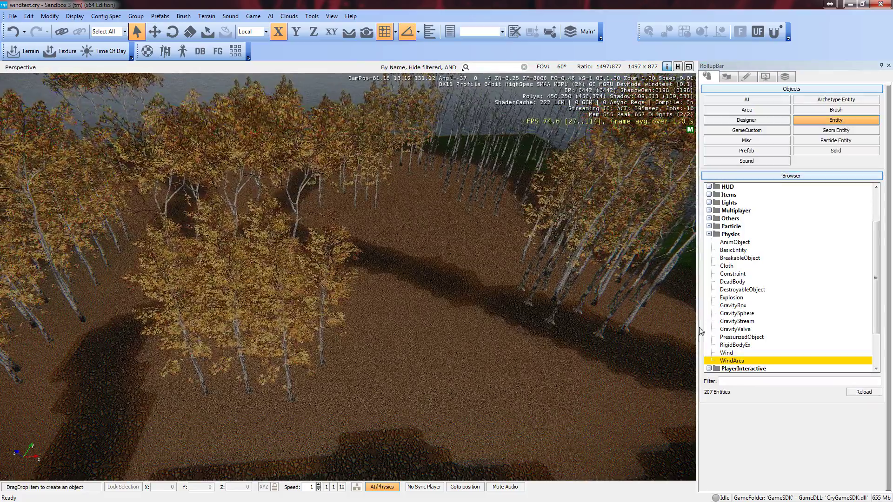
click(731, 234)
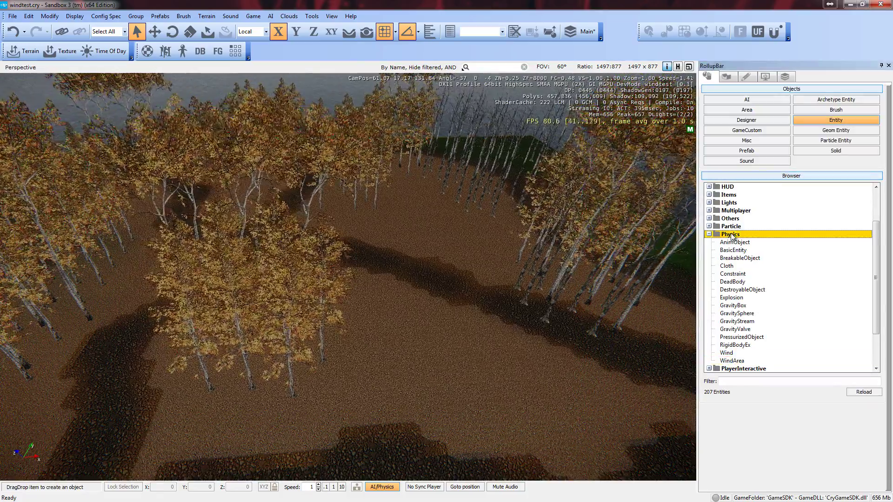
click(735, 362)
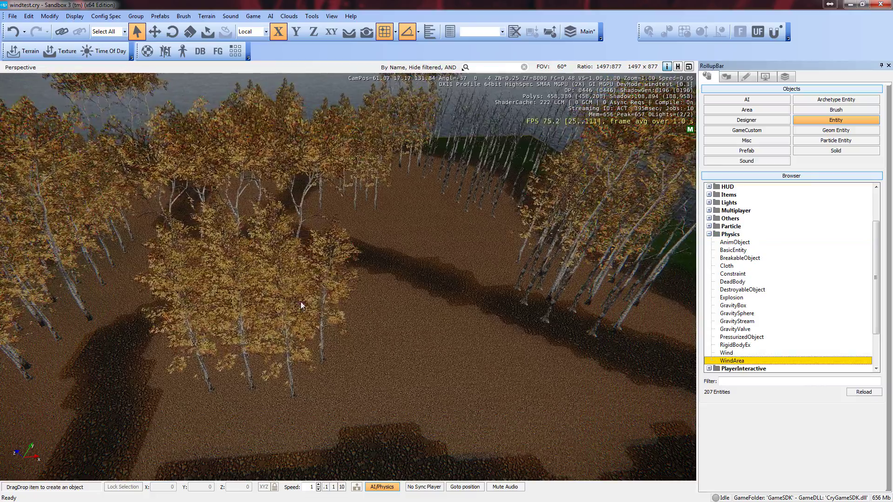
drag(301, 306, 259, 274)
click(258, 272)
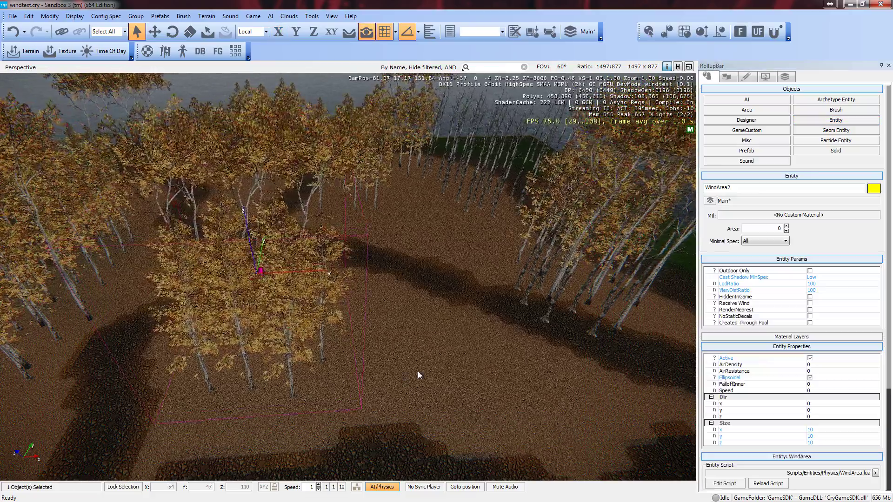
key(d)
right_drag(418, 371, 417, 371)
key(d)
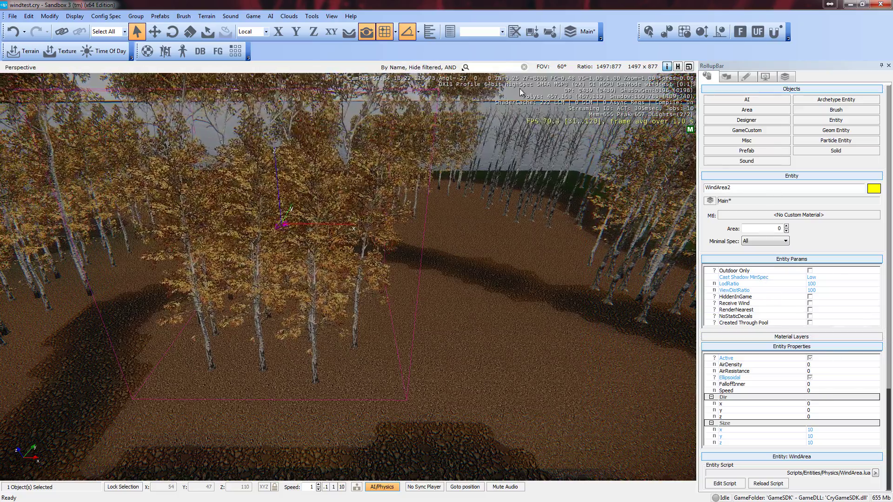
Examine the terrain vegetation settings of the aspen group, checking its object list and bending-related properties.
click(746, 77)
click(727, 77)
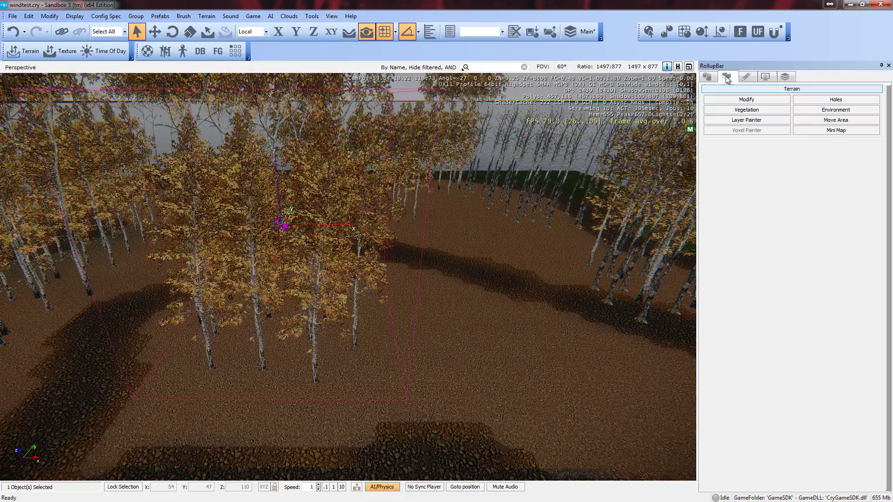
click(743, 112)
click(733, 212)
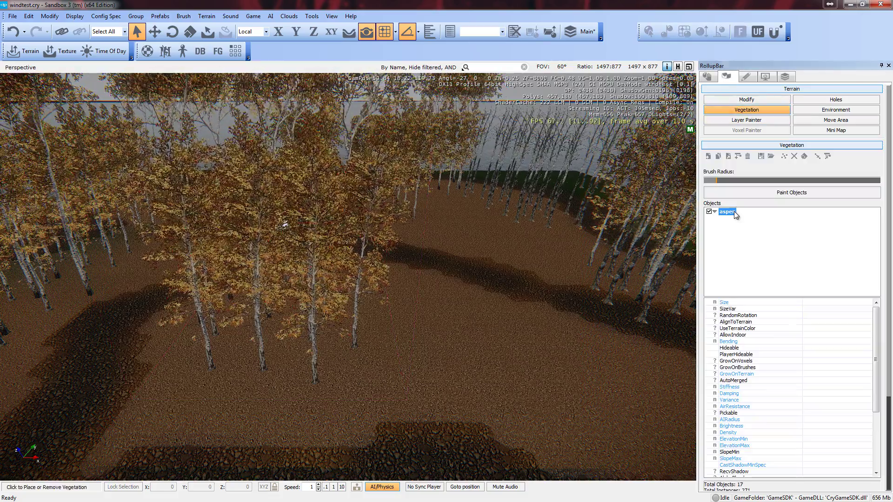
click(709, 212)
click(709, 212)
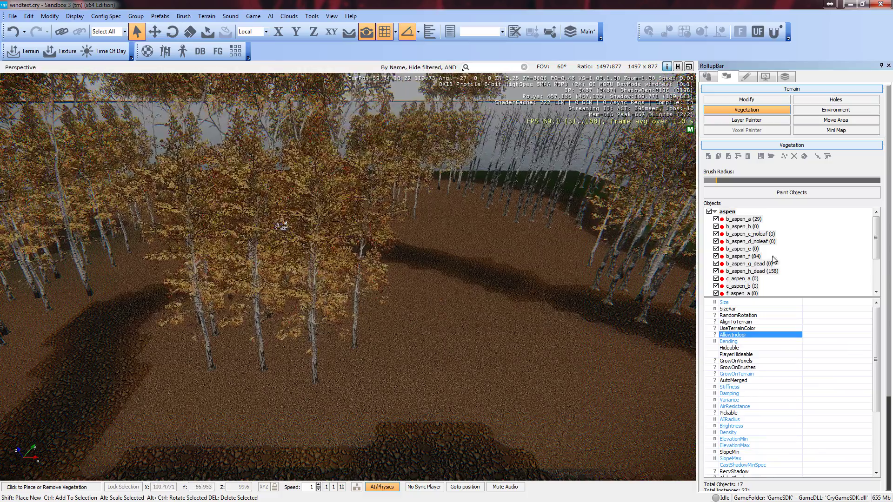
click(717, 216)
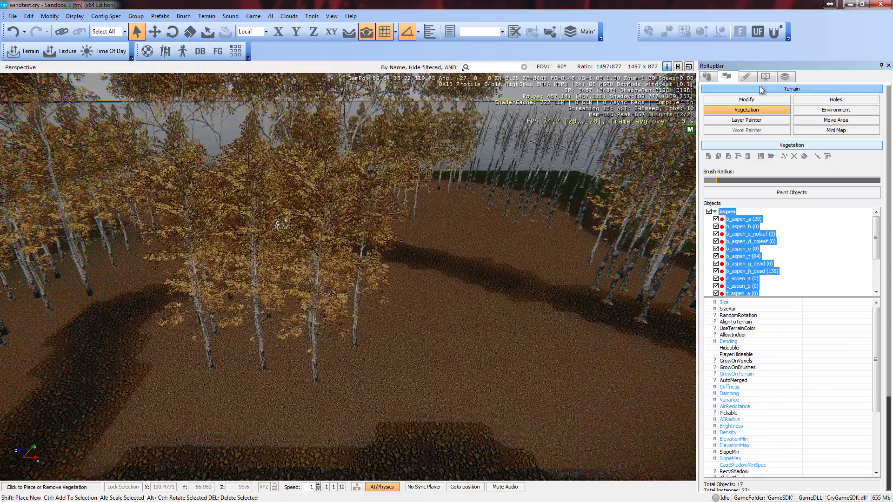
Examine the aspen trees around the placed wind area from close up and from several sides.
click(709, 77)
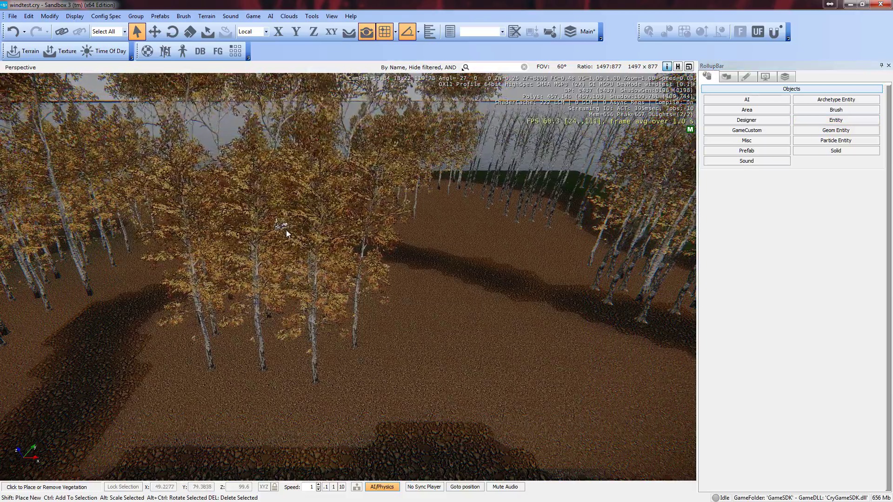
right_drag(285, 226, 295, 217)
key(a)
right_drag(573, 166, 300, 209)
key(w)
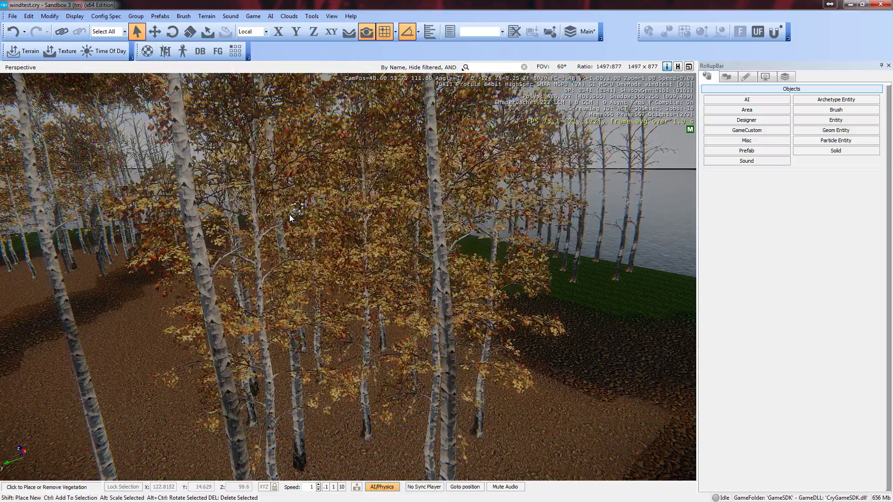
key(d)
right_drag(341, 227, 349, 221)
key(s)
Leave vegetation editing and select the wind area inside the central tree cluster.
click(725, 77)
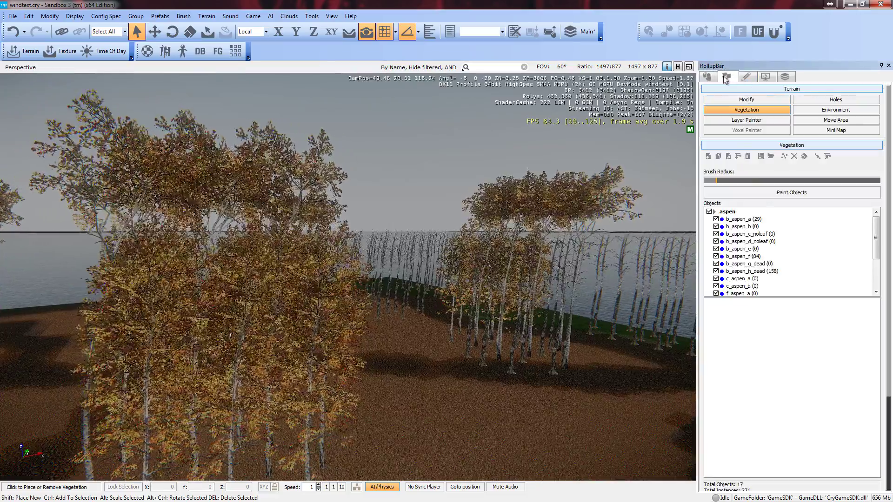
click(727, 212)
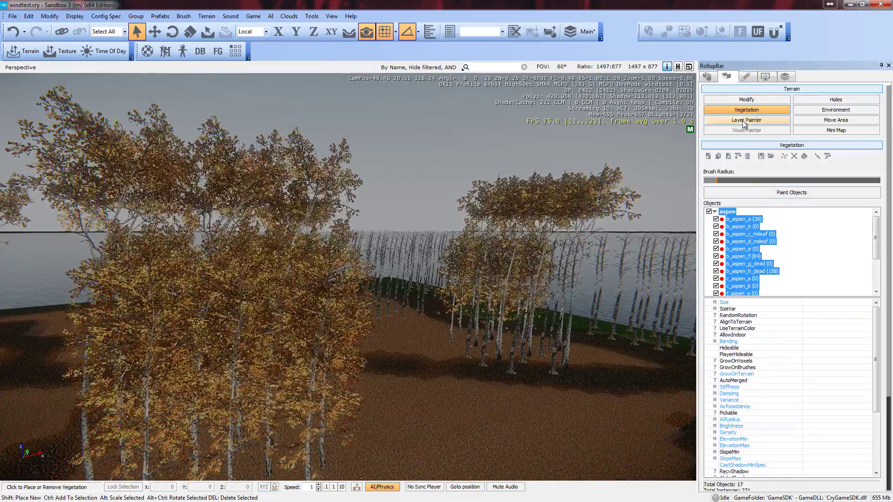
click(747, 110)
click(707, 77)
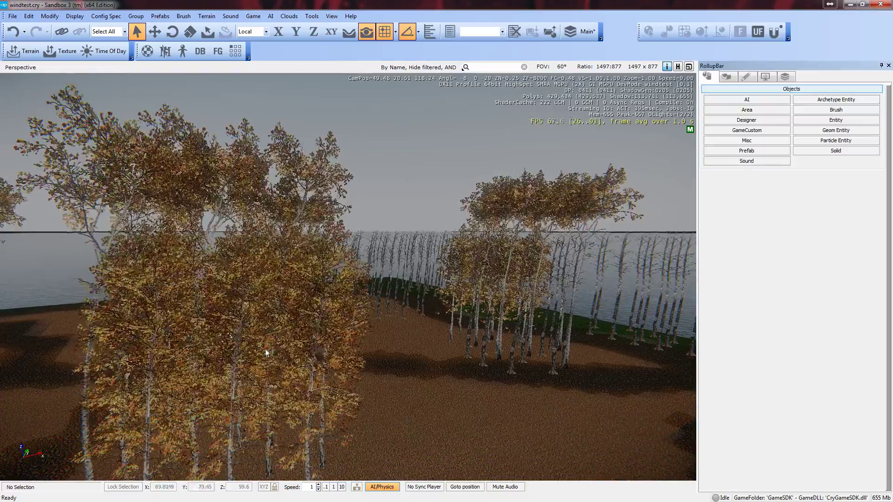
click(265, 353)
mouse_move(265, 353)
right_down()
mouse_move(246, 339)
mouse_move(270, 337)
right_up()
key(s)
key(d)
key(w)
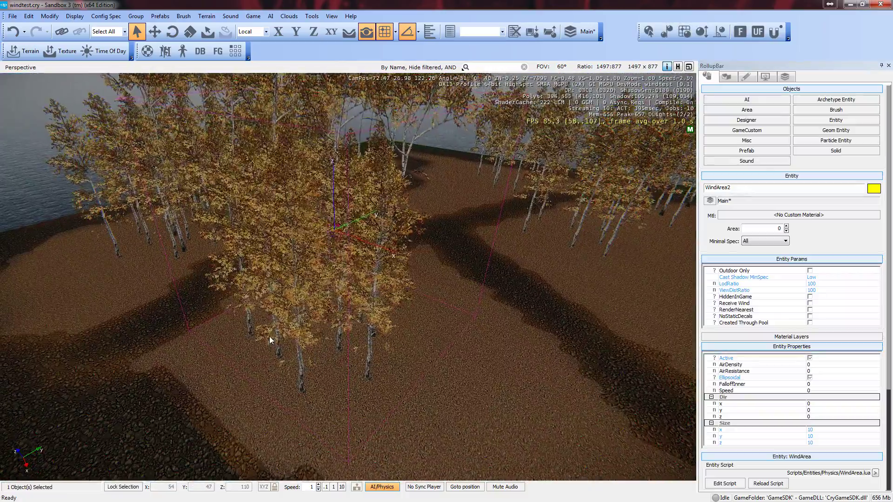
Toggle the wind area off and on again, and set its direction x to 1 and speed to 1.1.
click(810, 358)
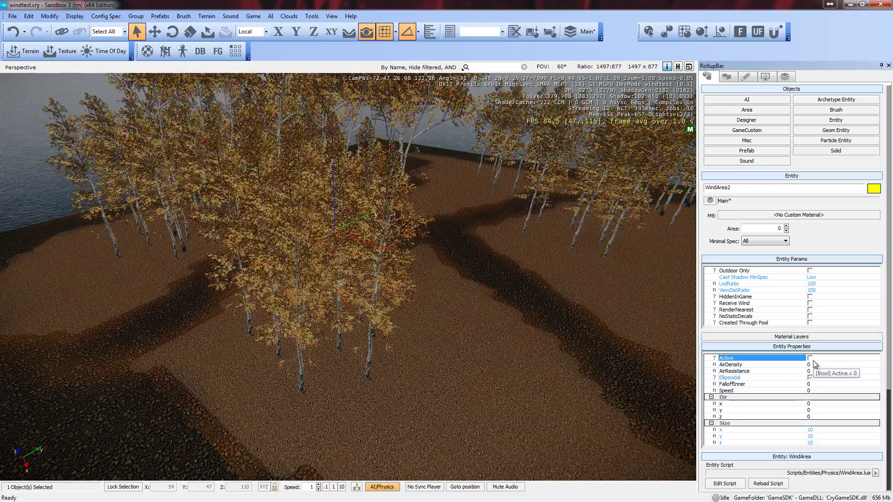
click(811, 358)
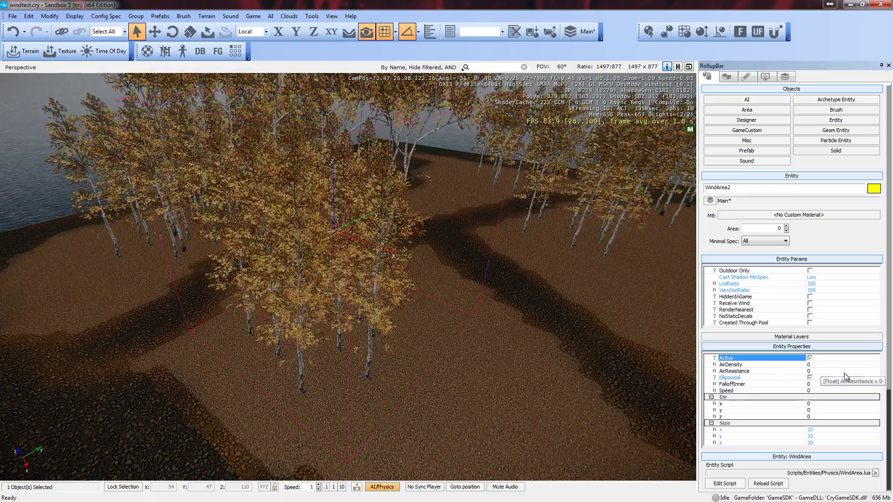
click(816, 404)
text(1)
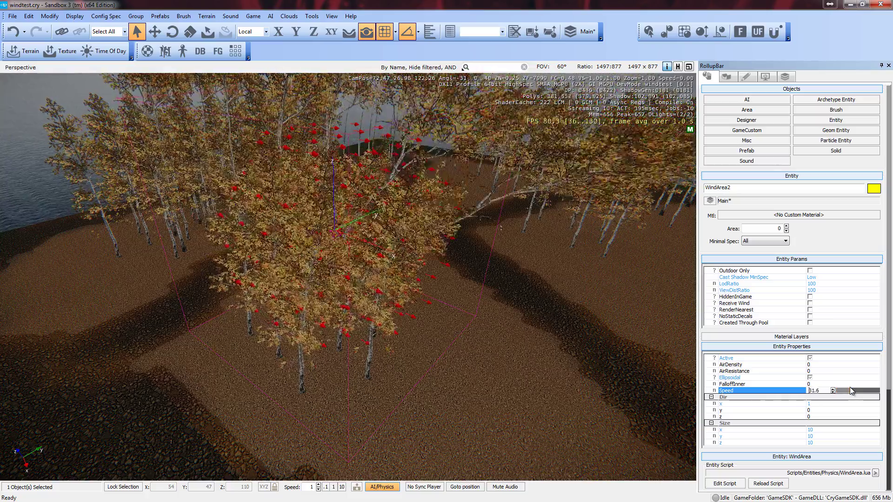
drag(849, 392, 842, 394)
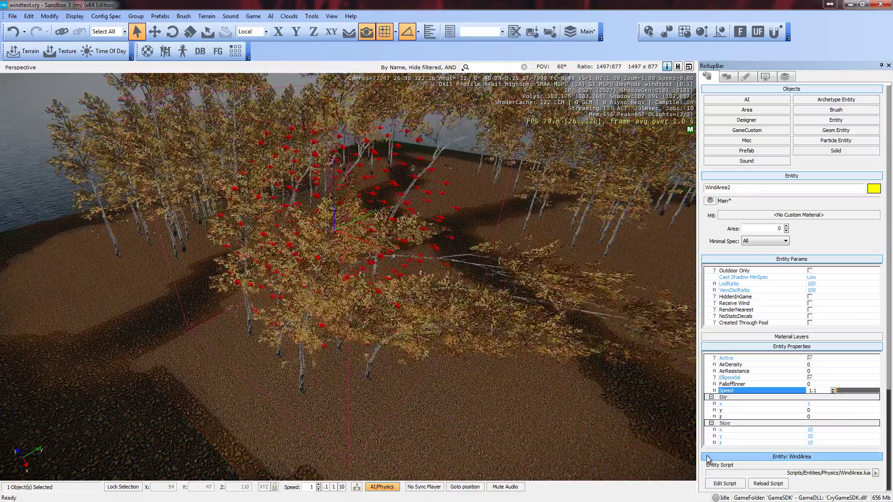
Change the wind area's direction to x 0, y 1 and z 1, checking how the trees bend.
right_drag(435, 257, 446, 273)
key(w)
key(s)
key(a)
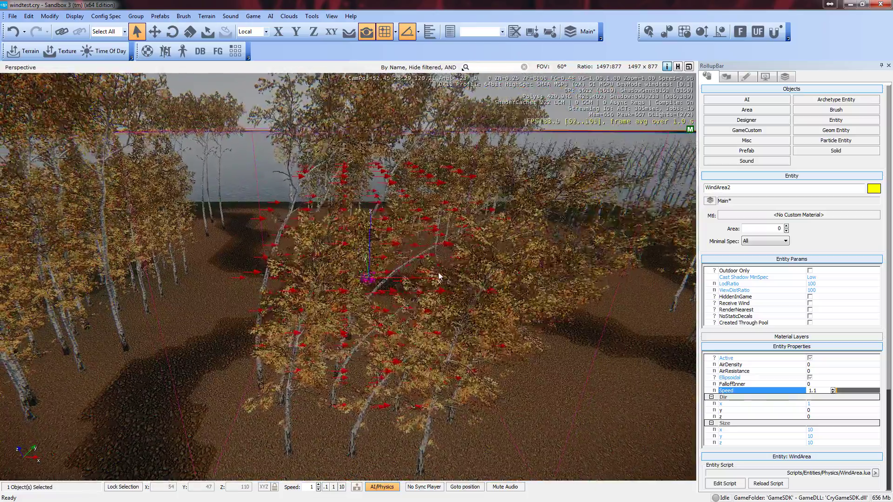
click(784, 410)
text(1)
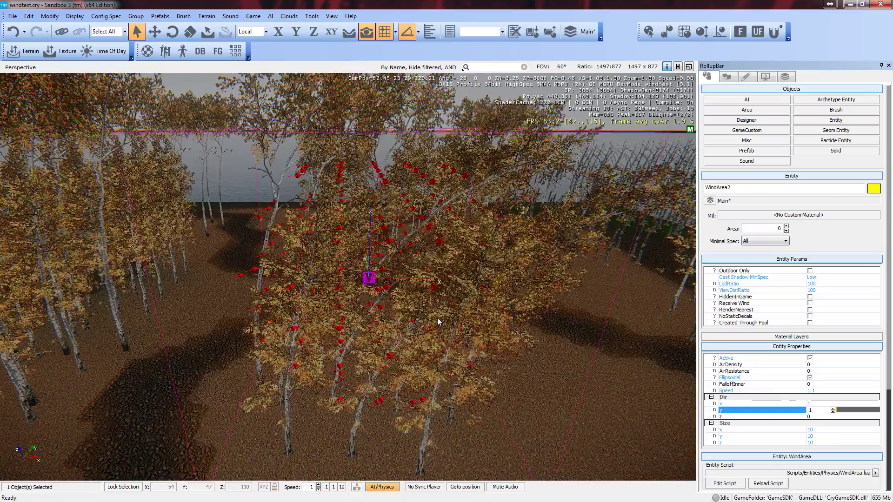
key(a)
right_drag(438, 318, 448, 336)
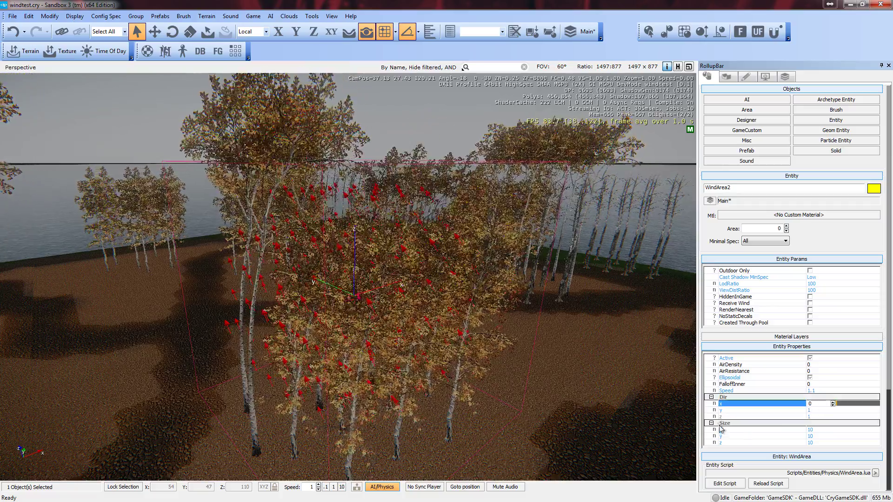
key(d)
mouse_move(512, 335)
right_down()
mouse_move(500, 337)
mouse_move(512, 336)
right_up()
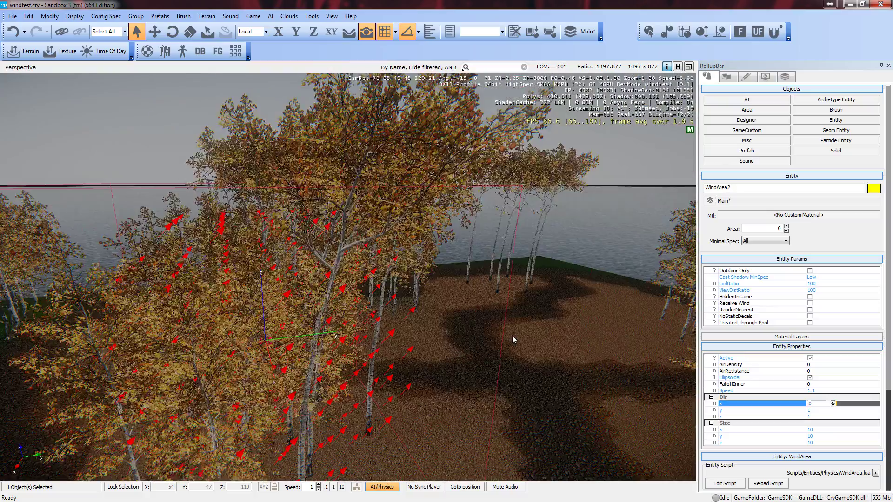
key(s)
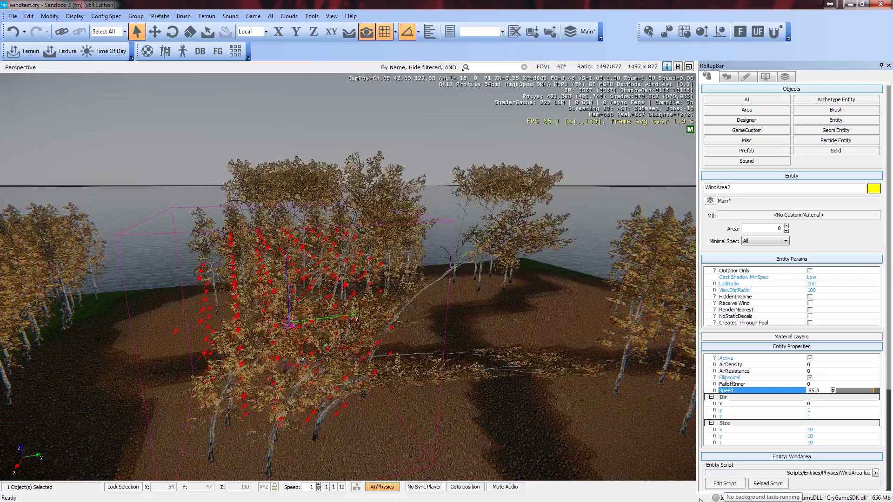
Set the wind area's speed to 4.2 and its air density to 45.3.
right_drag(598, 367, 601, 369)
key(w)
key(s)
key(a)
key(w)
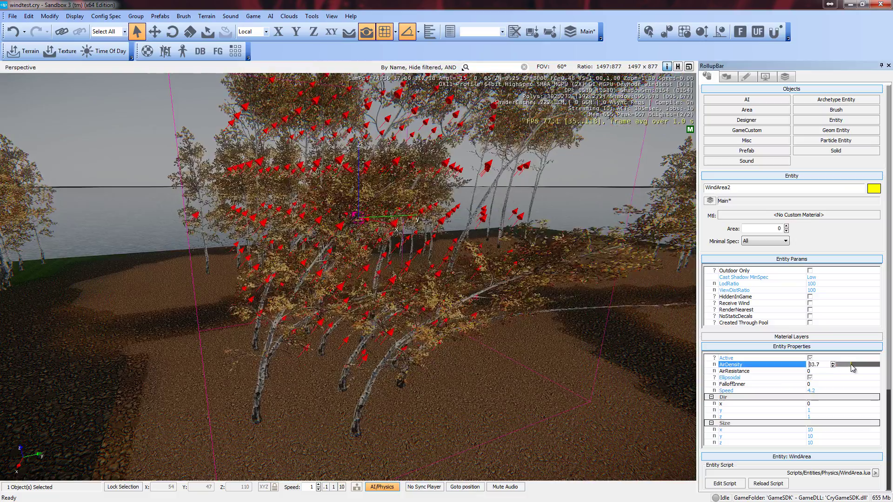
drag(853, 365, 857, 366)
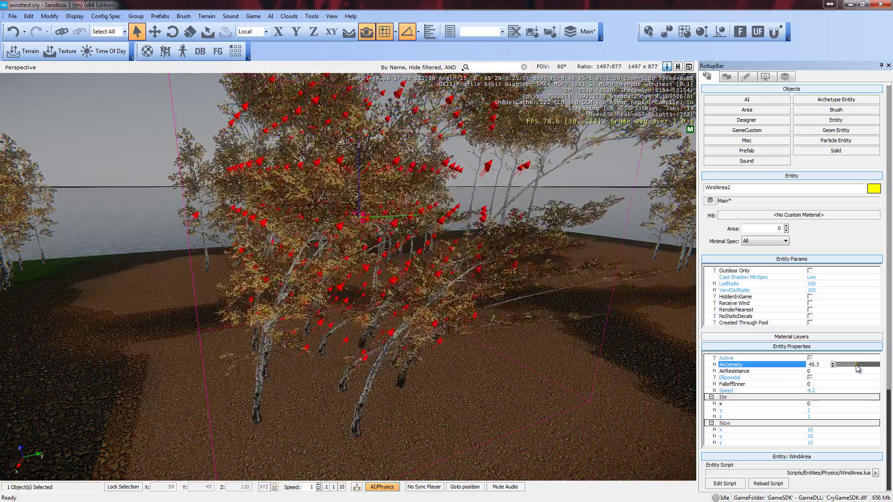
click(844, 371)
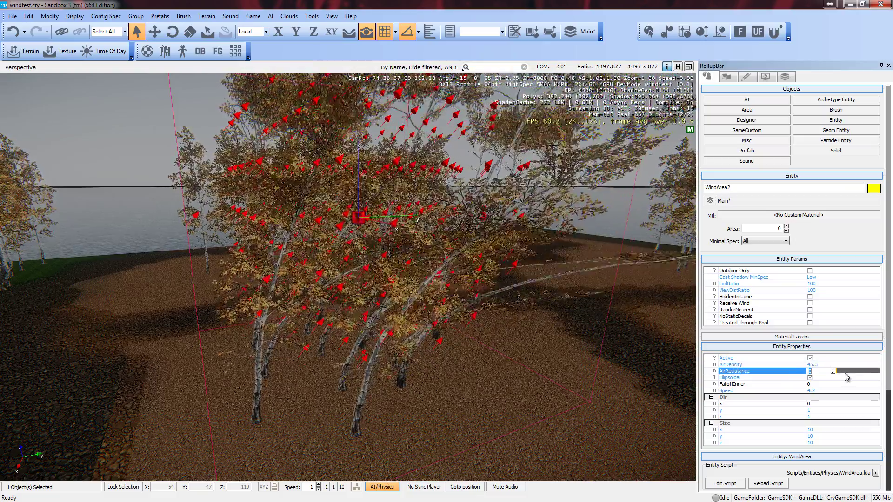
click(828, 392)
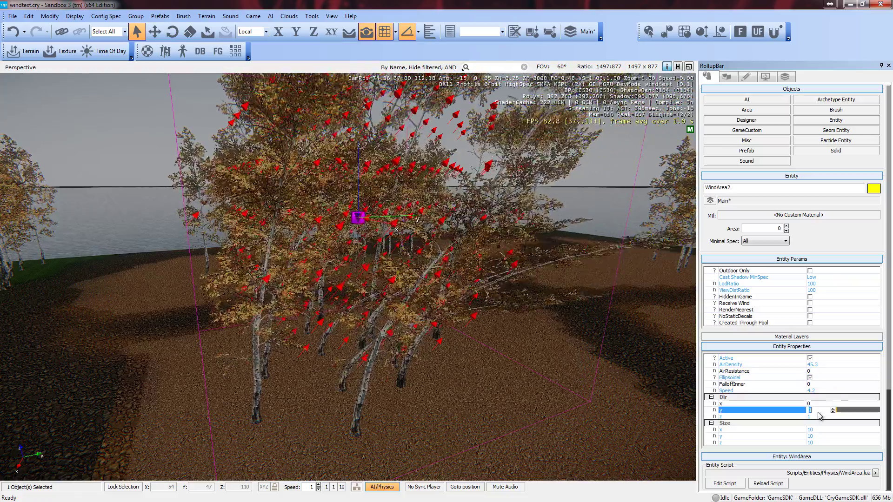
click(815, 359)
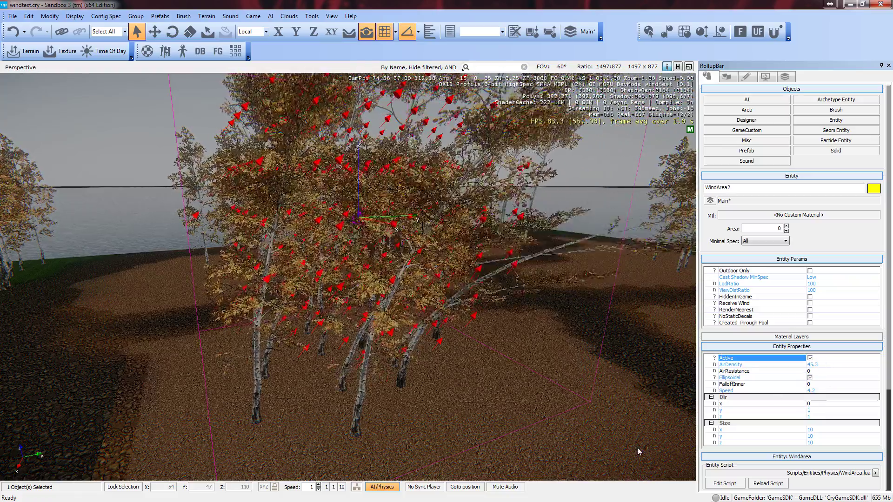